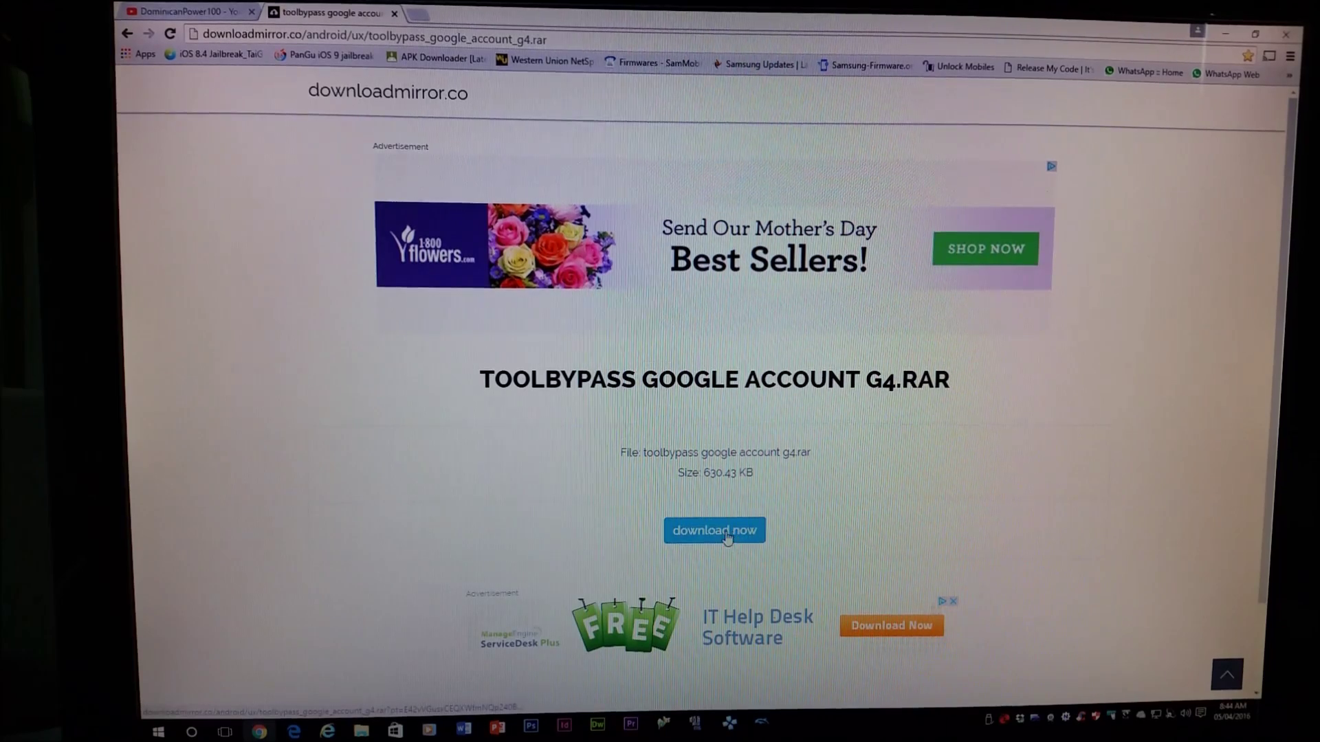
Minimize Chrome to reveal the downloaded toolbypass google account g4.rar on the desktop.
click(1226, 37)
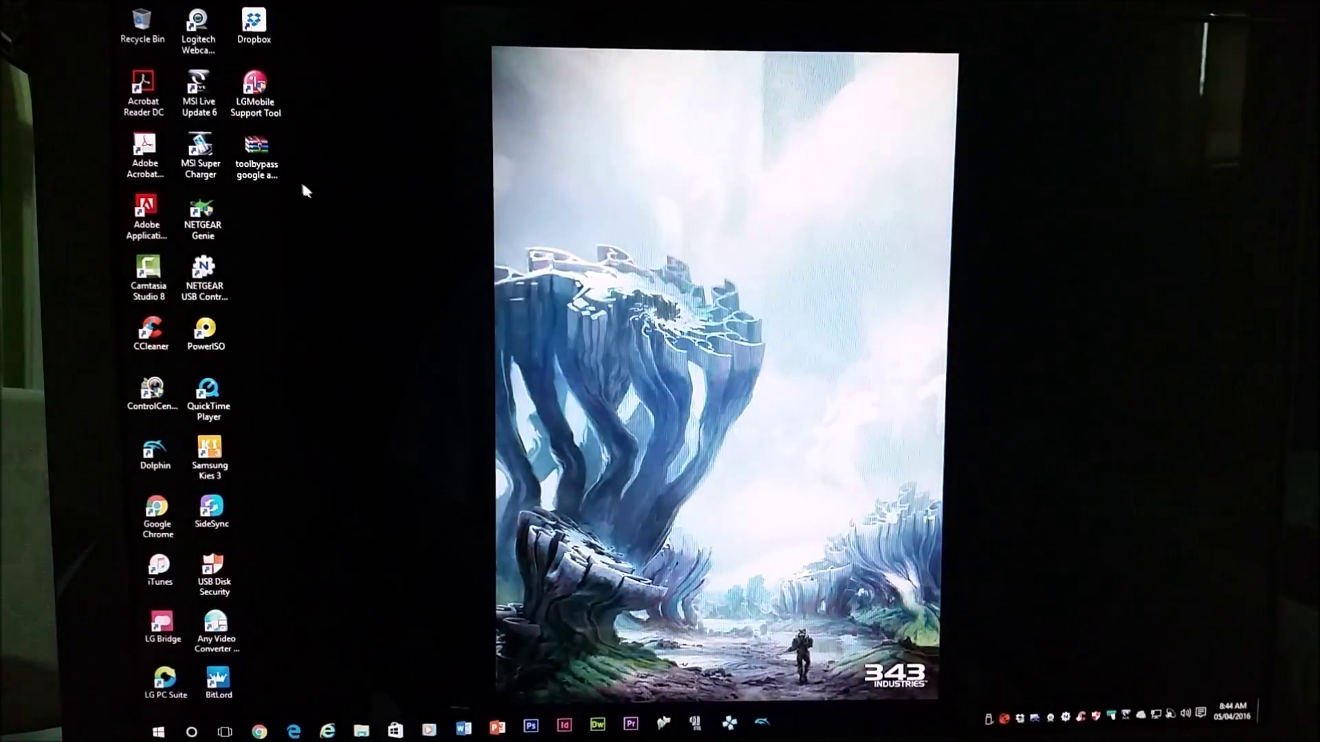
Create a desktop folder named LG Leon RFP, then bring up the toolbypass archive's actions.
click(272, 173)
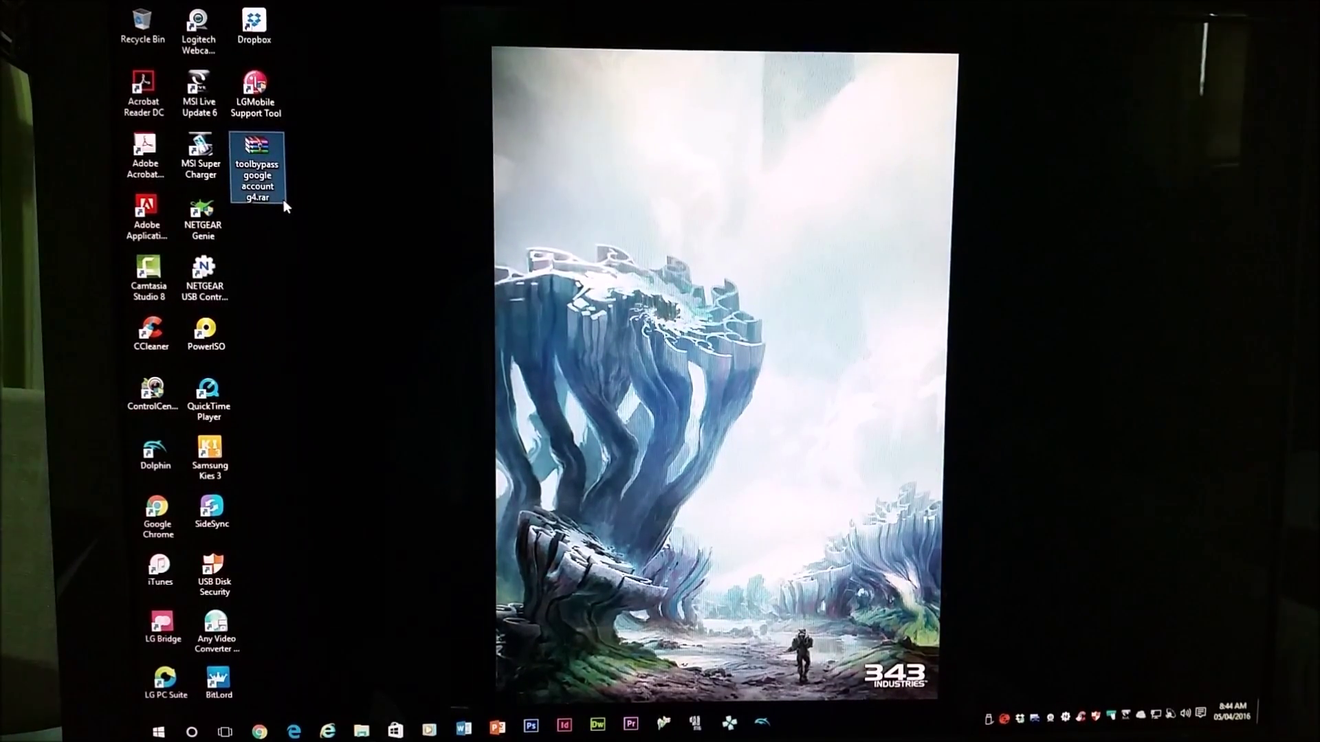
click(262, 237)
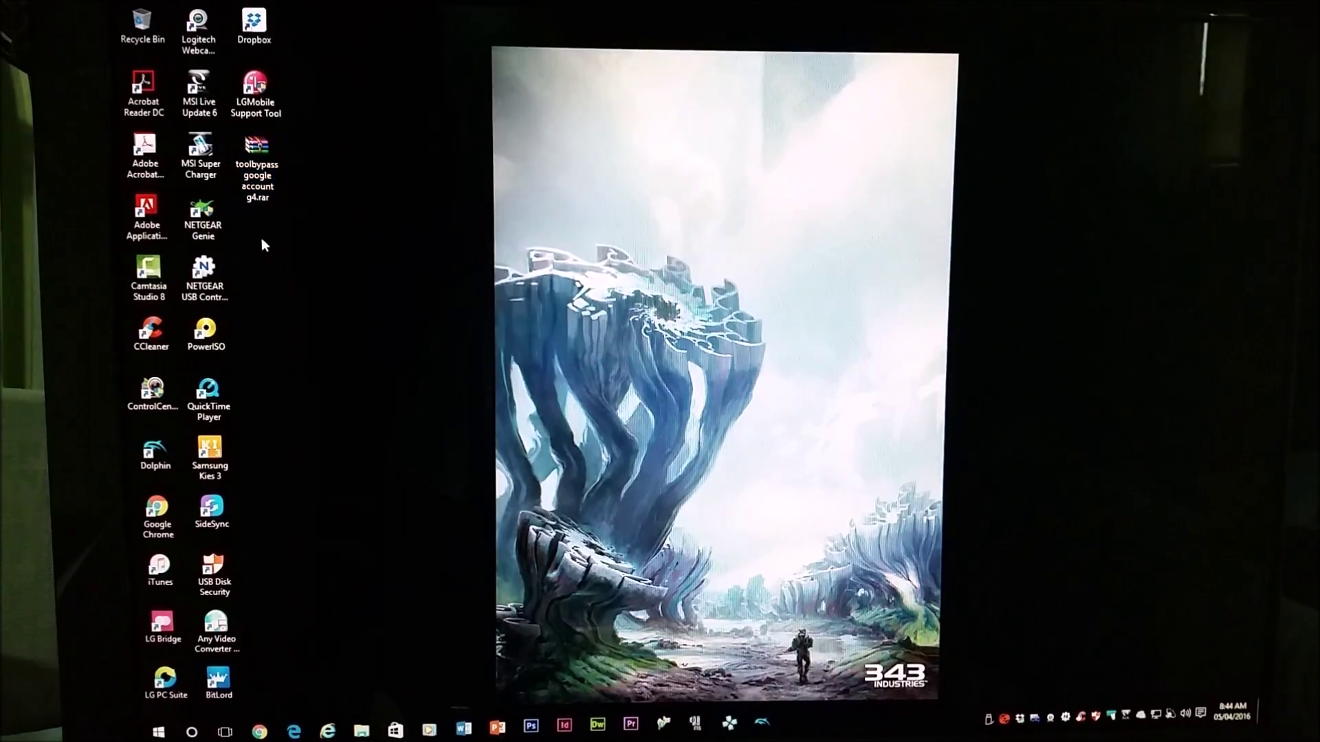
right_click(263, 240)
mouse_move(340, 386)
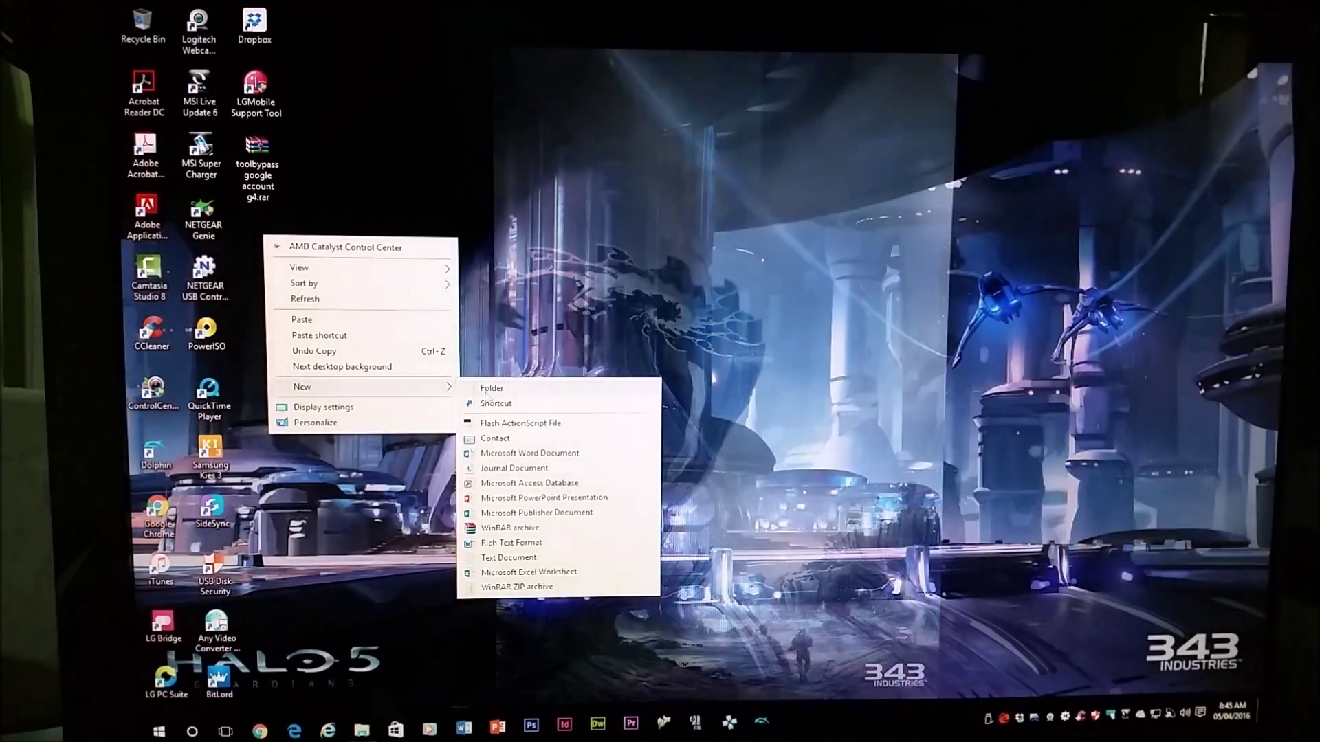
click(490, 389)
text(LG Leon RFP)
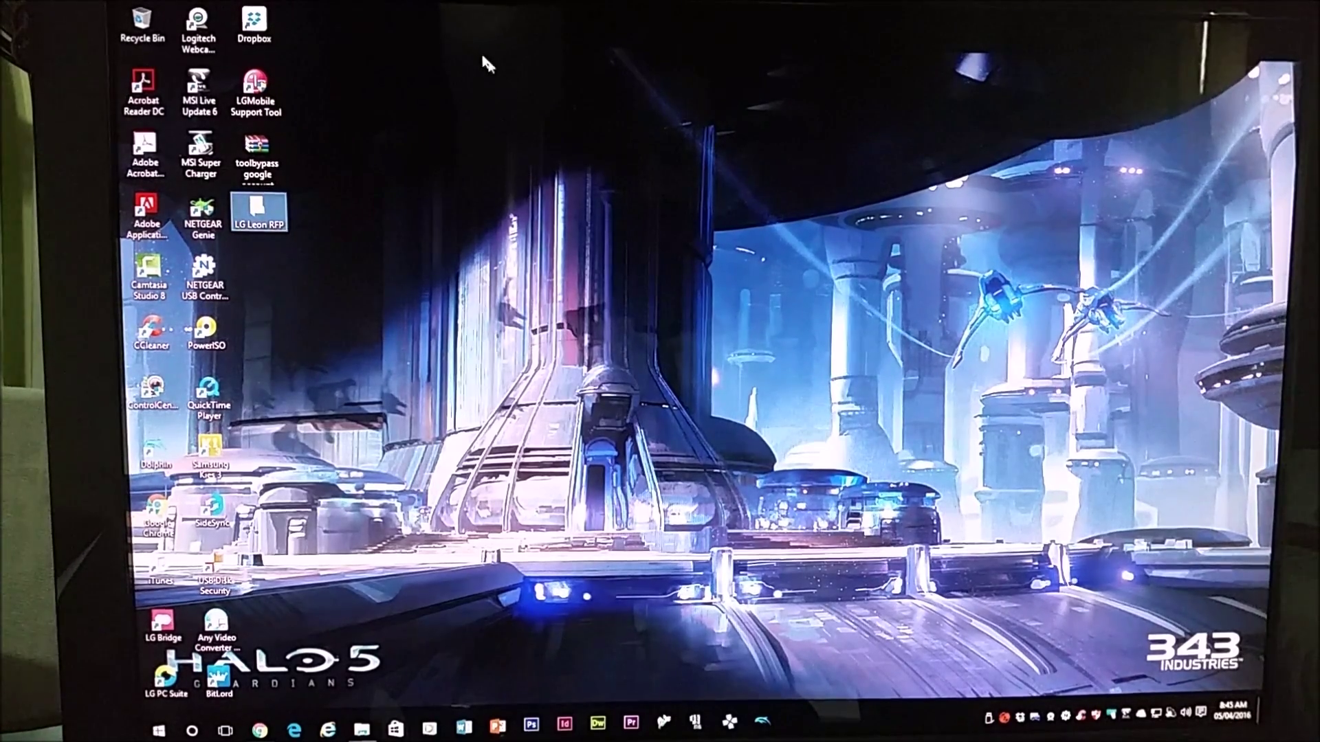
click(261, 165)
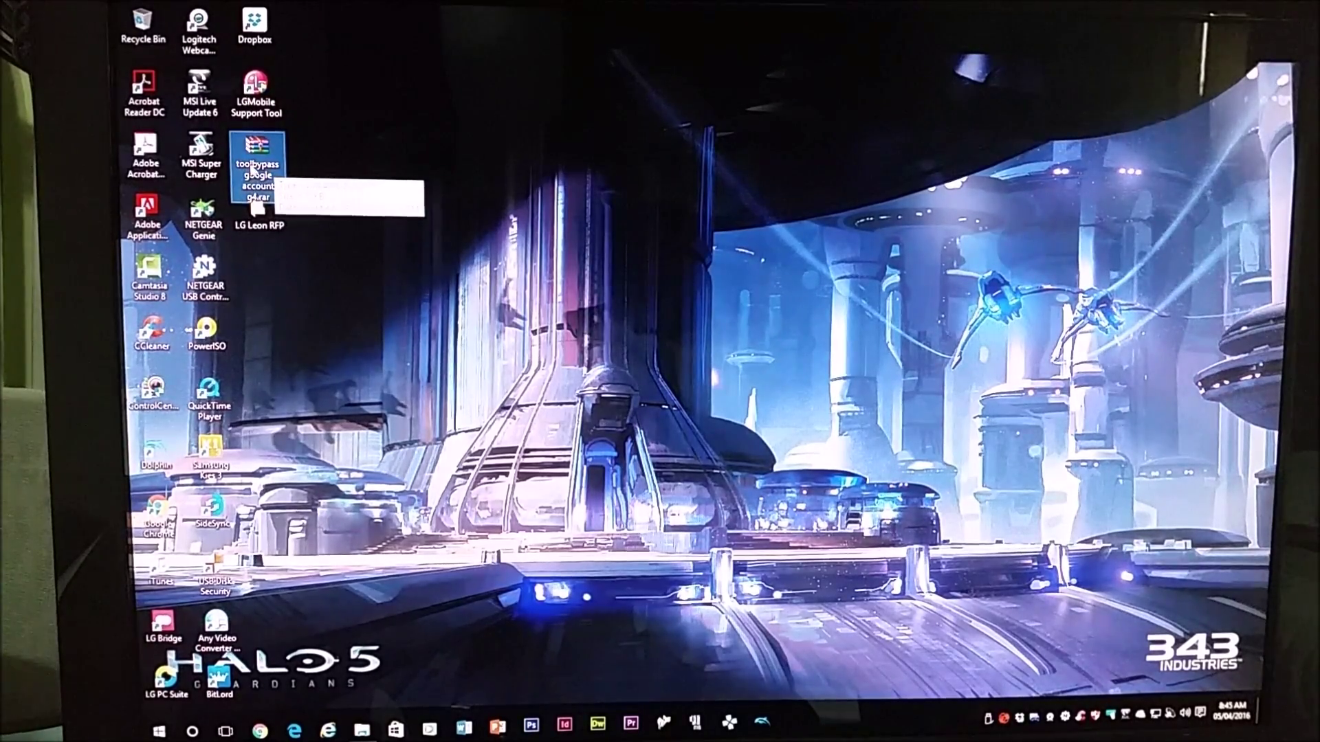
right_click(267, 174)
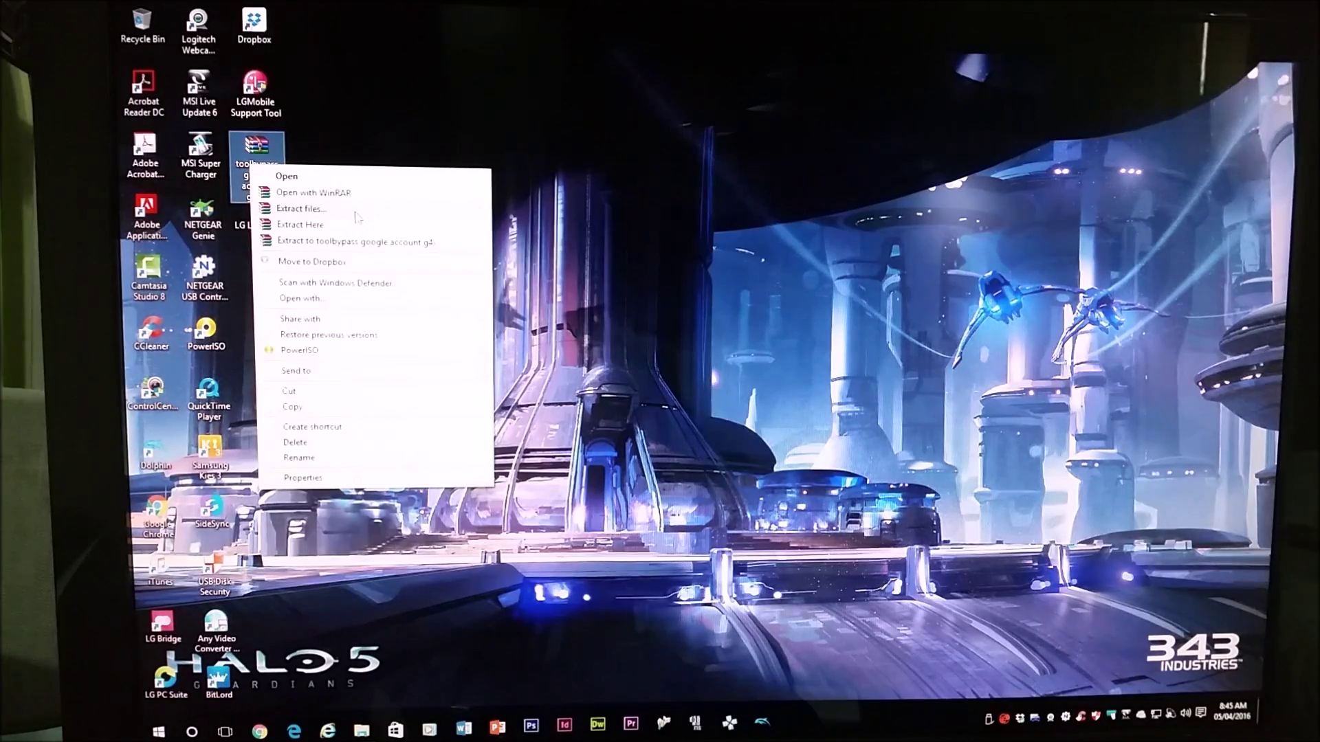
Extract the toolbypass archive into LG Leon RFP and open that folder.
click(356, 211)
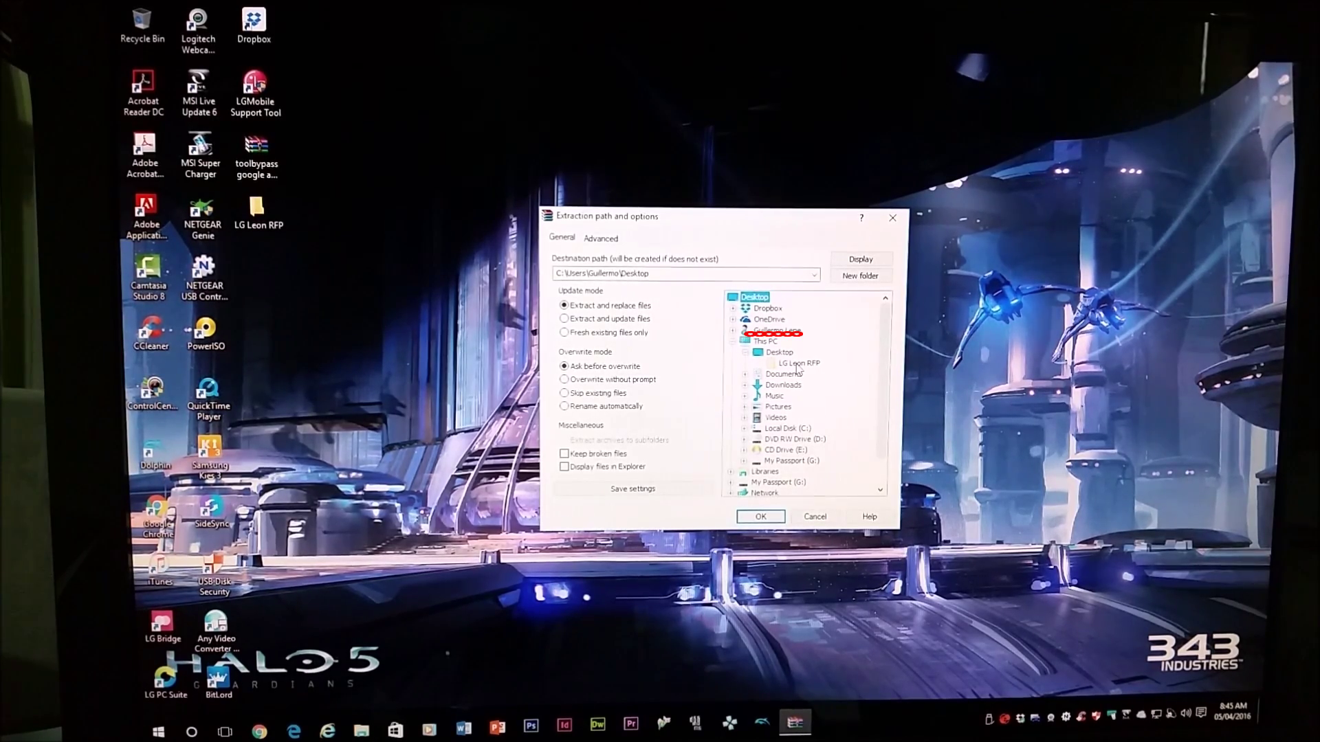
click(763, 516)
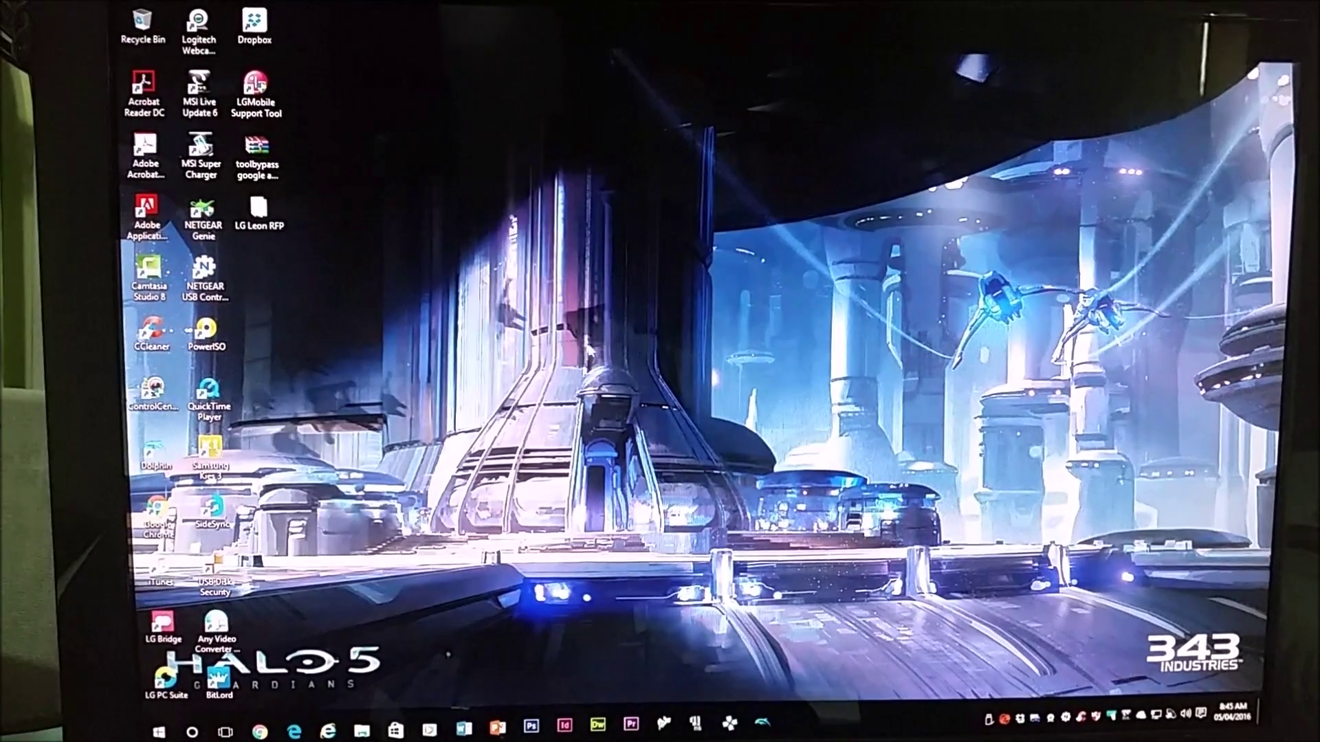
double_click(260, 214)
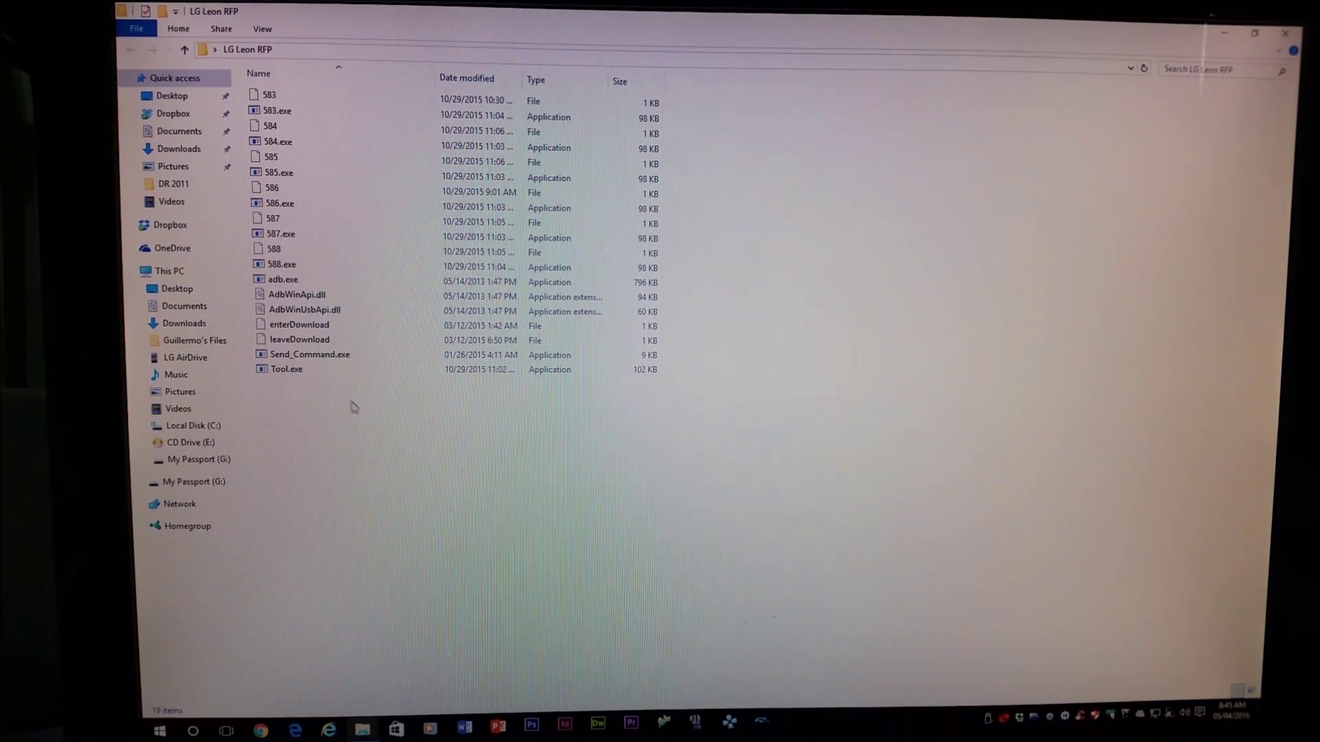
Run Tool.exe from LG Leon RFP as administrator, approving the permission prompt.
right_click(306, 377)
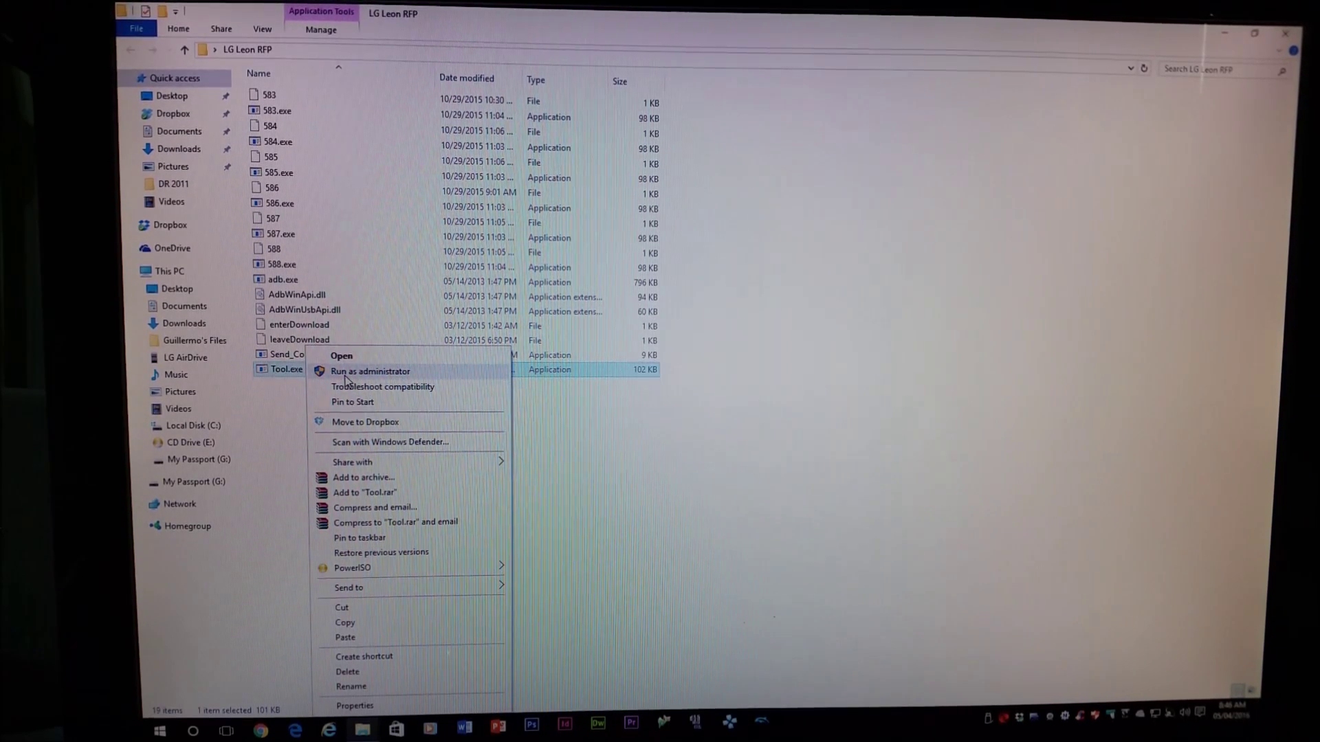
click(370, 372)
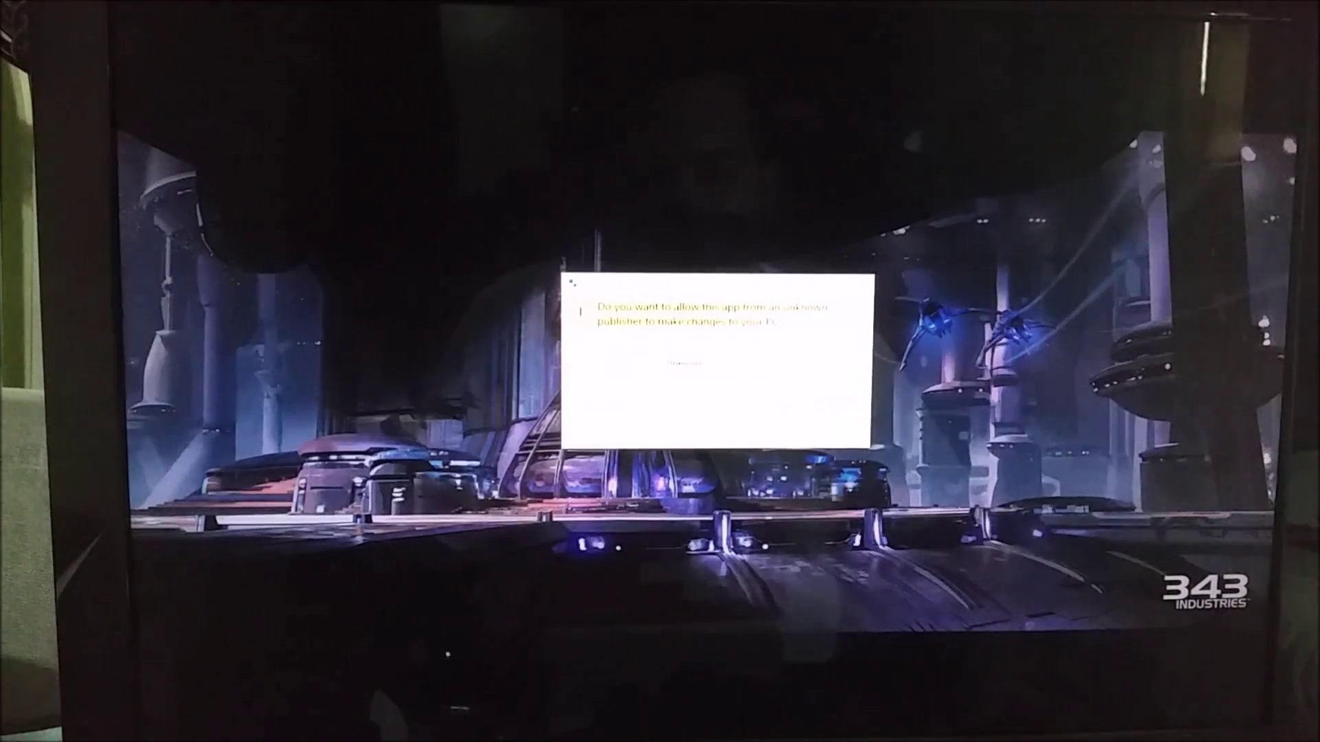
click(762, 419)
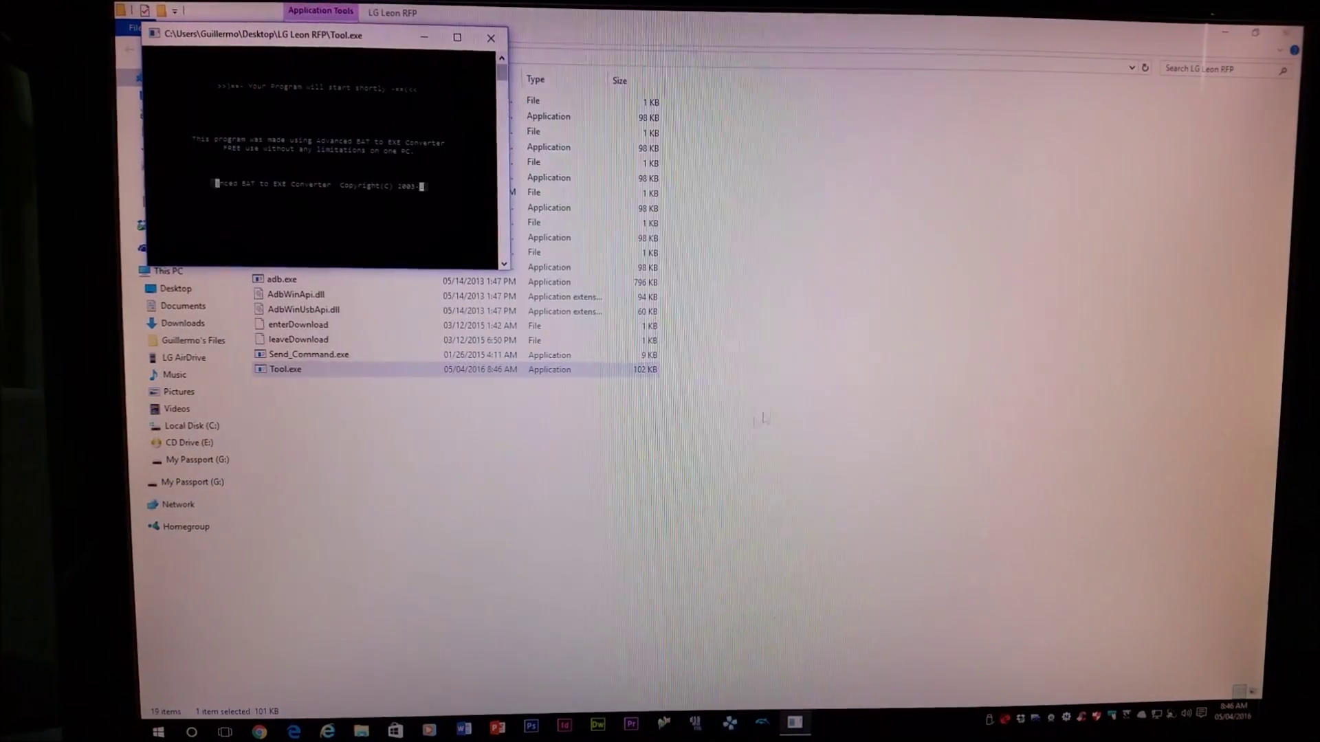
Center and enlarge the Tool.exe console window so the model list is readable.
drag(363, 42, 757, 263)
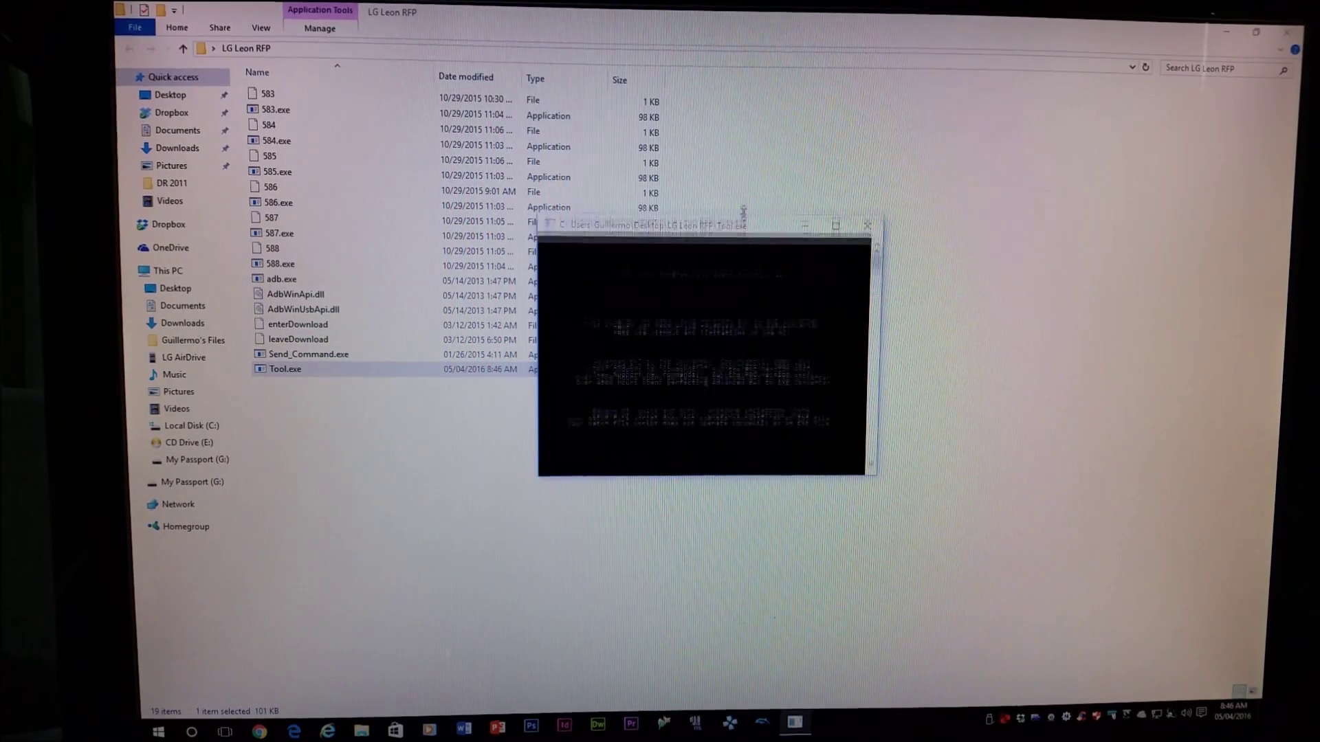
drag(739, 247, 739, 131)
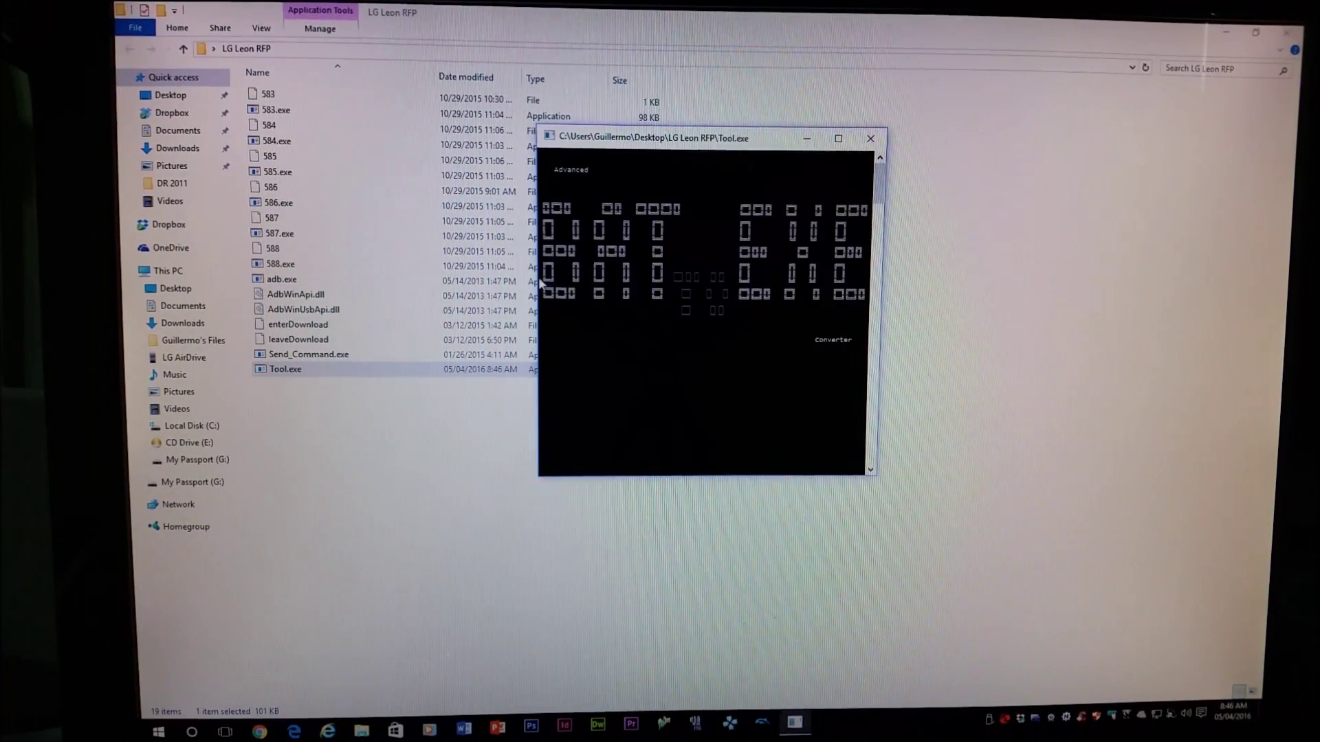
drag(538, 284, 353, 277)
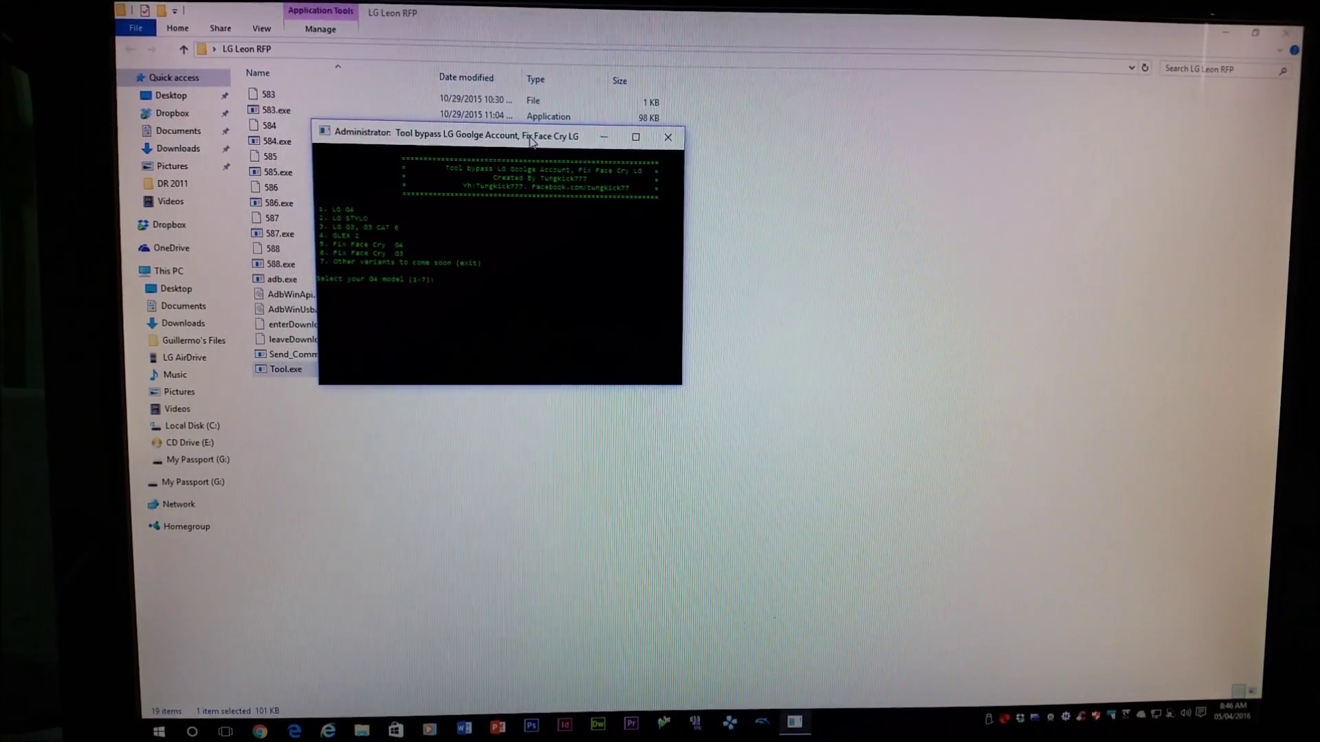
drag(530, 141, 691, 232)
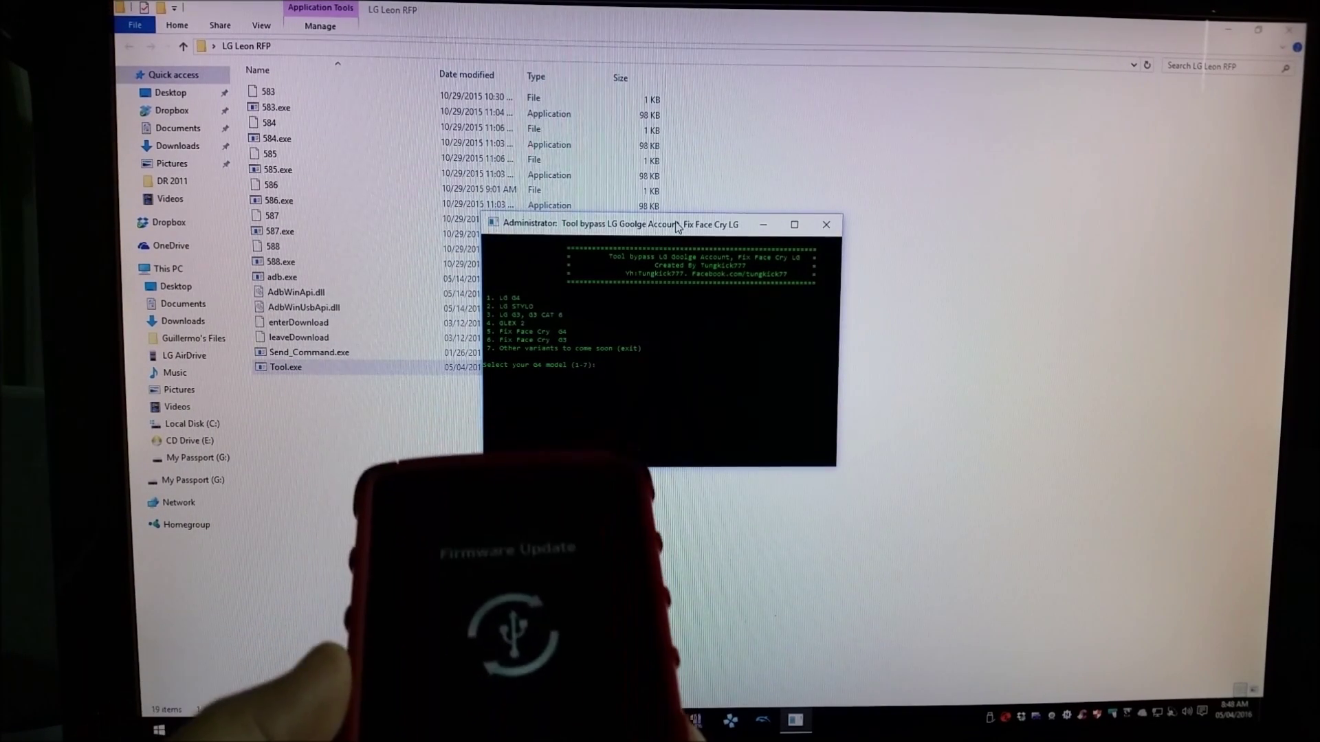
text(1)
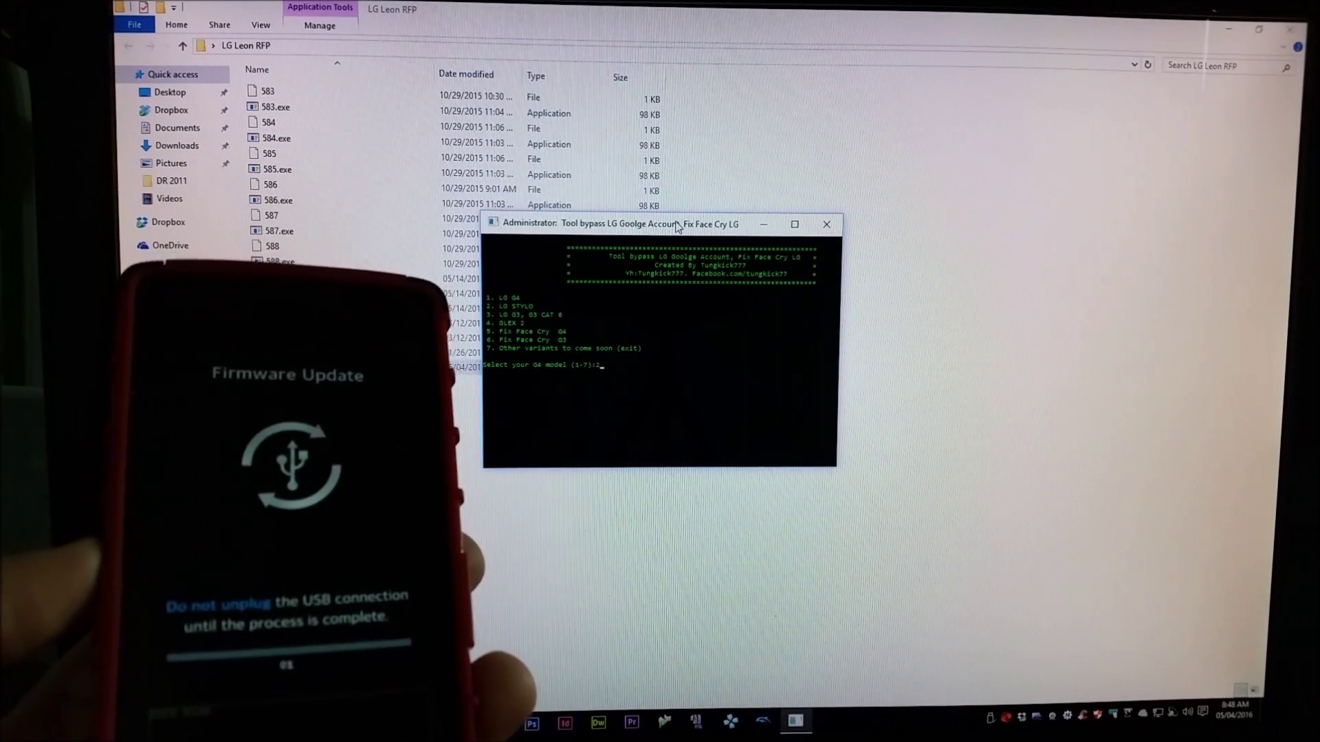
Confirm the phone model at the prompt and center the 584.exe console.
key(Return)
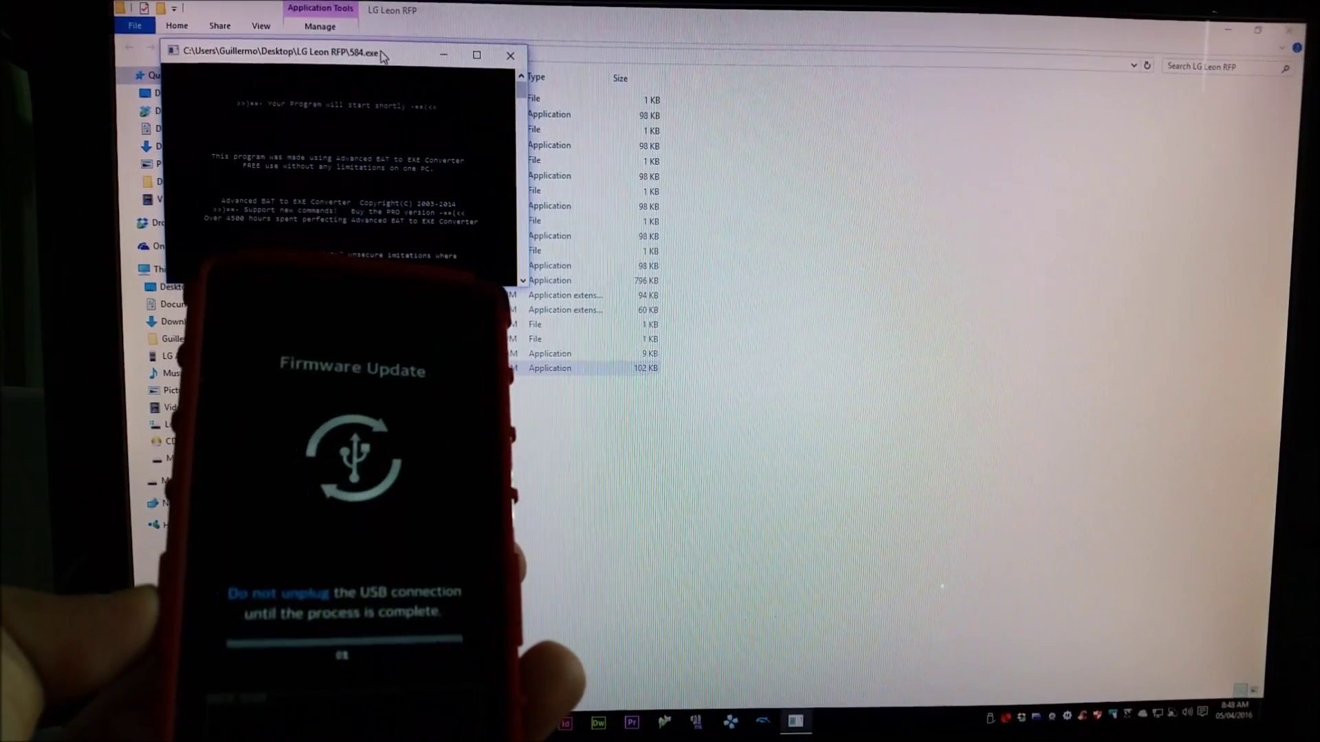
drag(380, 52, 775, 259)
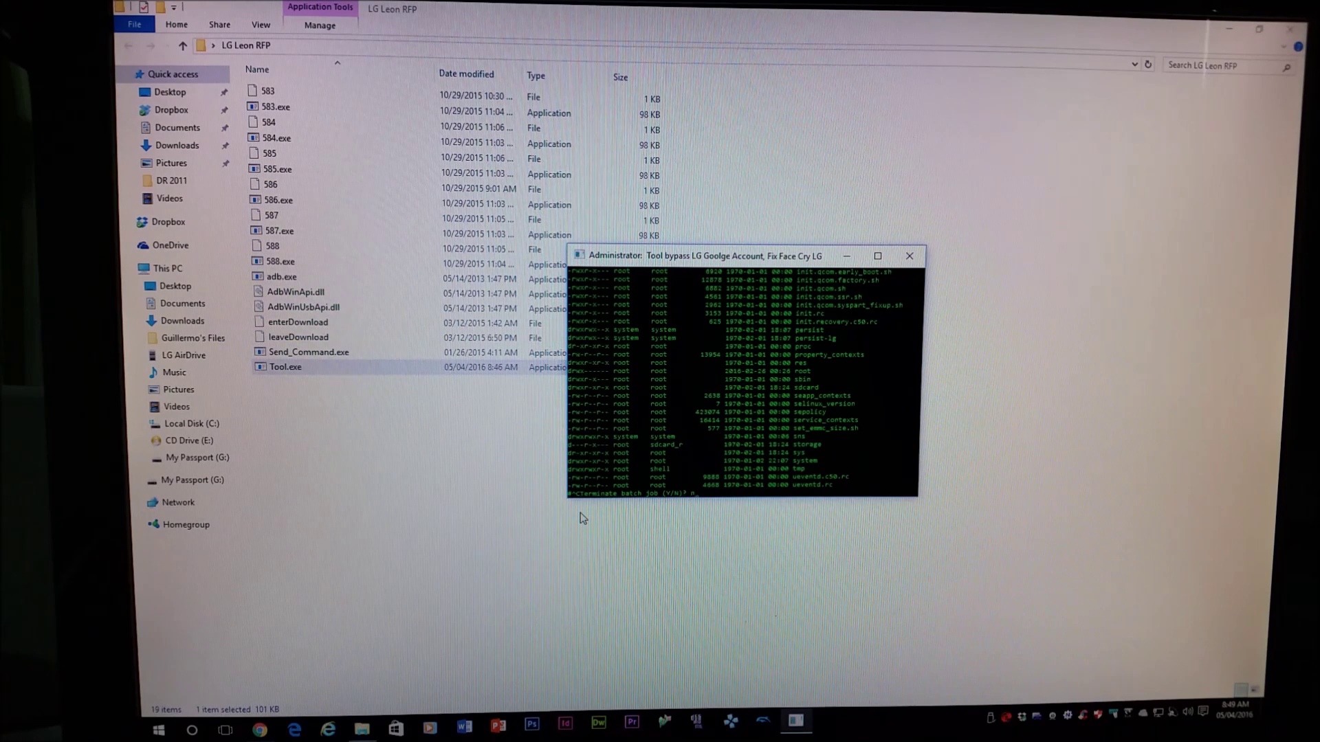
Decline terminating the batch job so the phone reboots, then exit after Done!
key(Return)
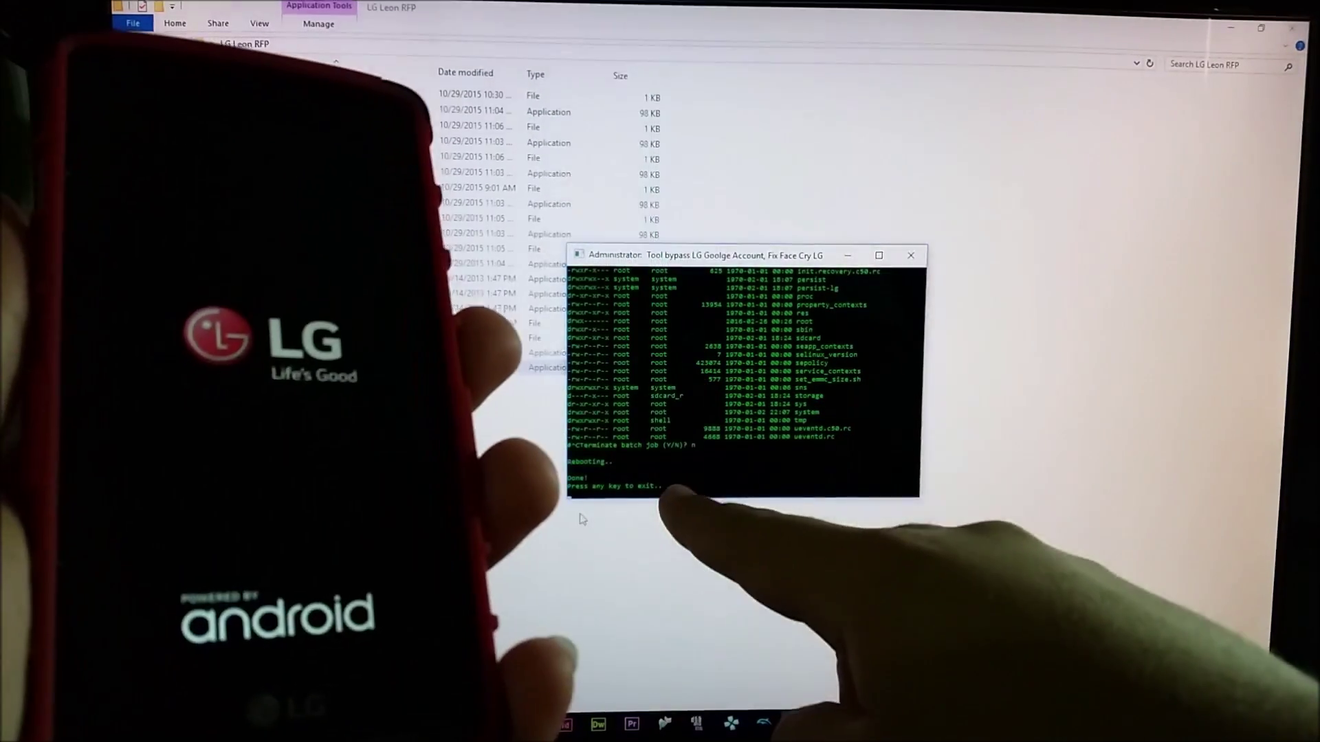
key(Return)
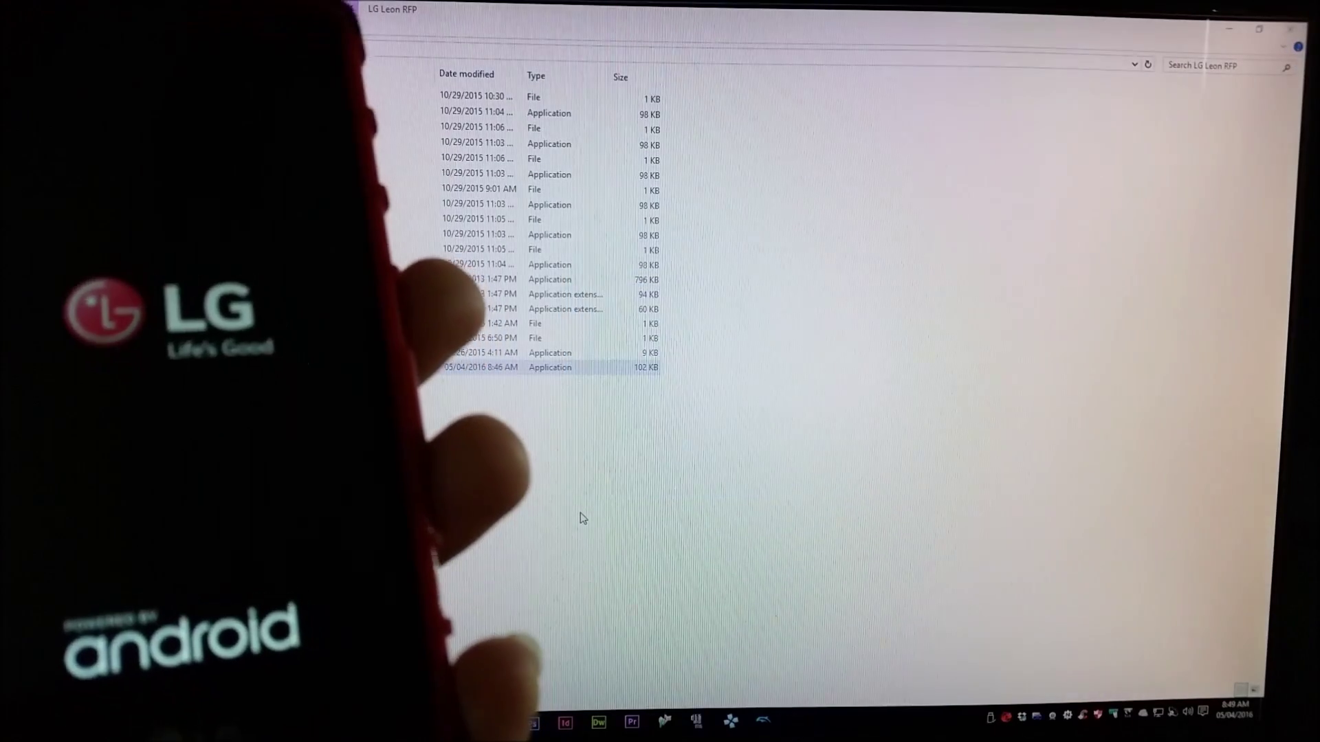